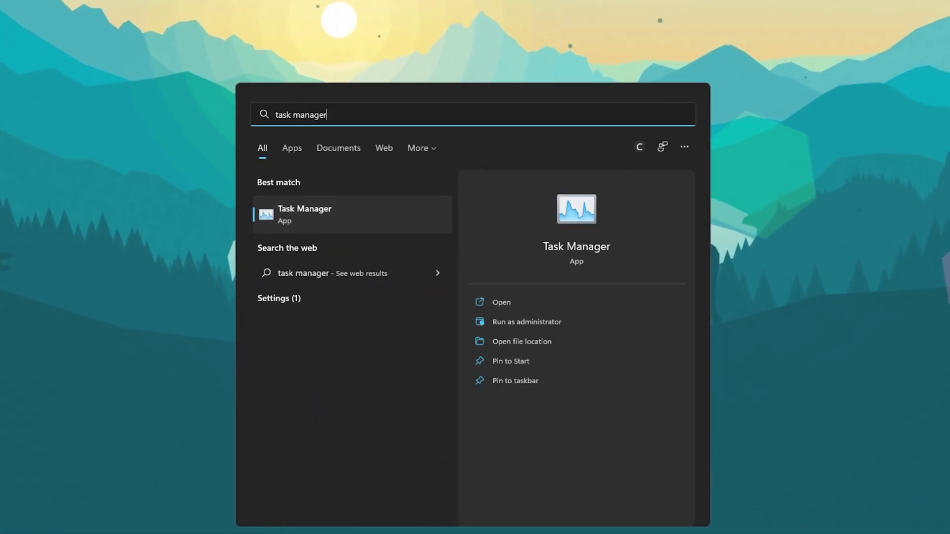
# - Open Task Manager's full process list and sort it by memory use, largest first
pyautogui.press('Return')
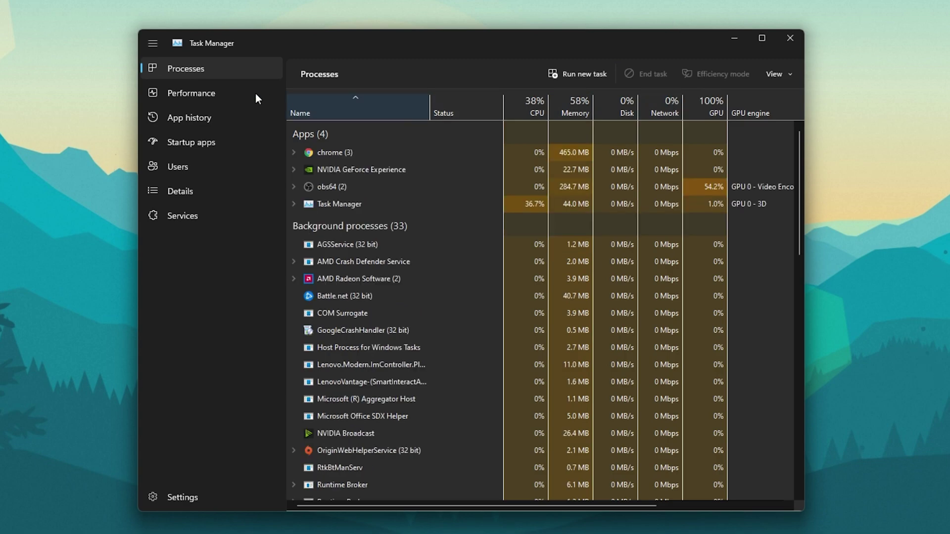
pyautogui.click(205, 67)
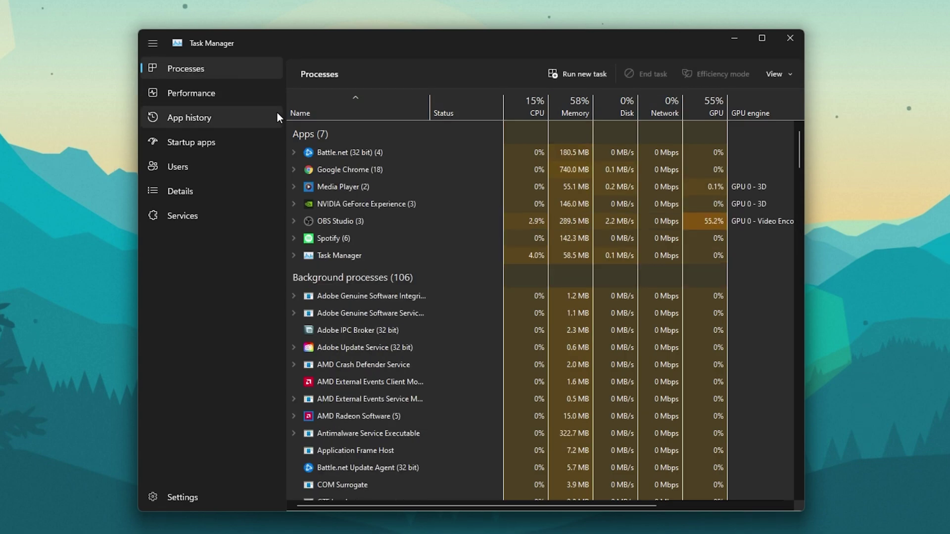
pyautogui.scroll(-1, 800, 142)
pyautogui.scroll(1, 800, 141)
pyautogui.click(583, 108)
# - End the Zoom process from its right-click menu
pyautogui.scroll(-2, 384, 141)
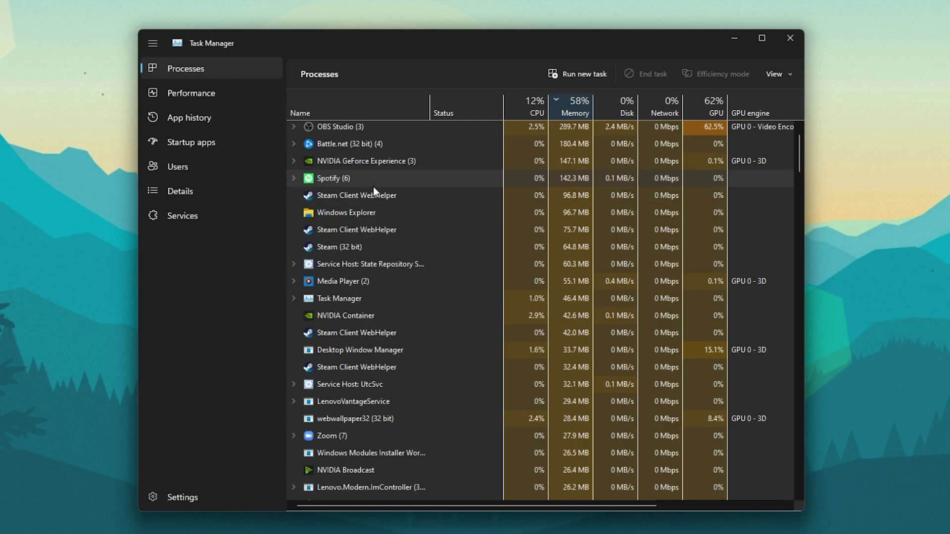
pyautogui.scroll(-3, 373, 186)
pyautogui.click(357, 368)
pyautogui.rightClick(418, 365)
pyautogui.click(441, 416)
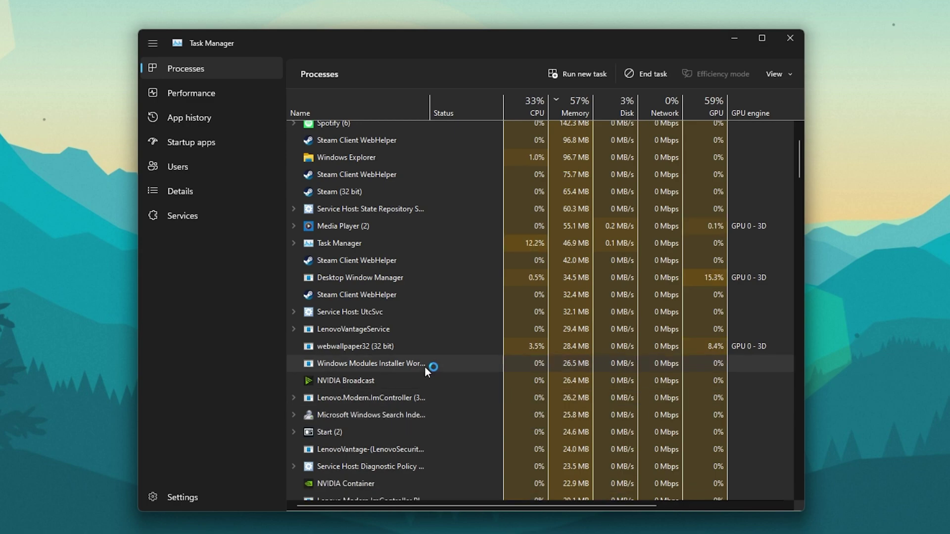
pyautogui.scroll(5, 421, 280)
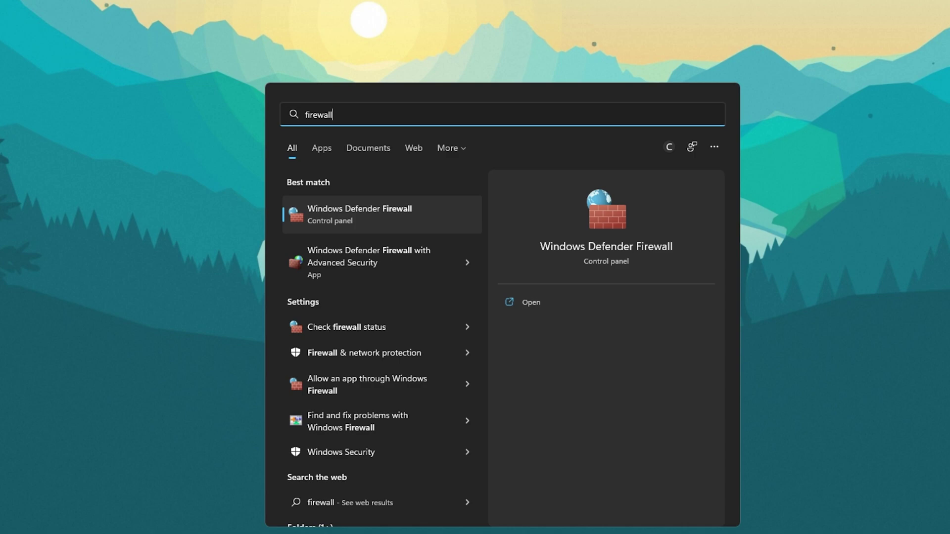
# - Allow Call of Duty®: Vanguard® through Windows Defender Firewall, confirm with OK, and close the window
pyautogui.press('Return')
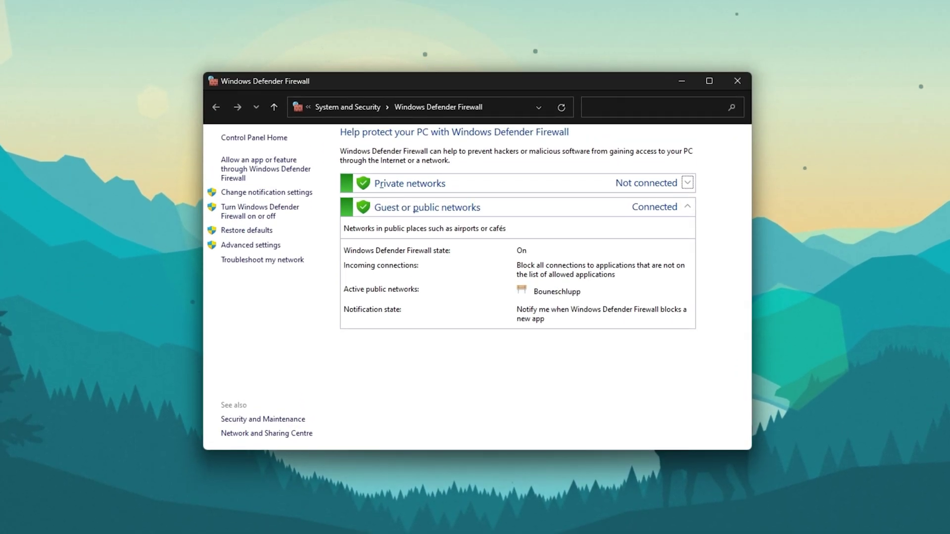
pyautogui.click(246, 168)
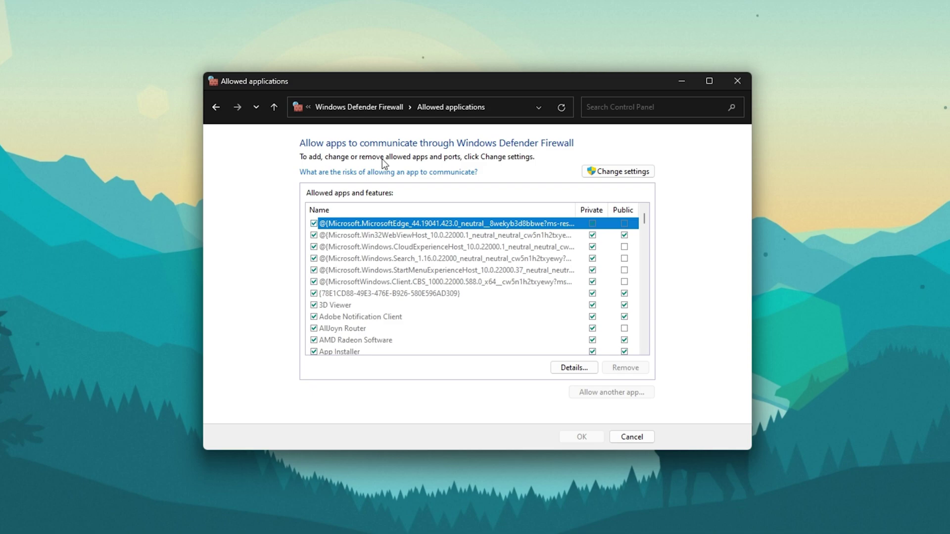
pyautogui.click(599, 171)
pyautogui.click(421, 257)
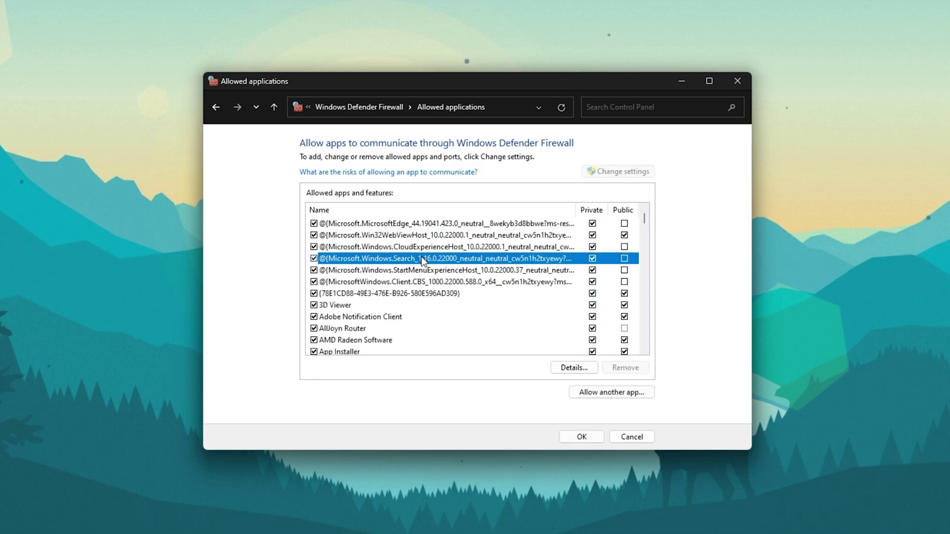
pyautogui.press('c')
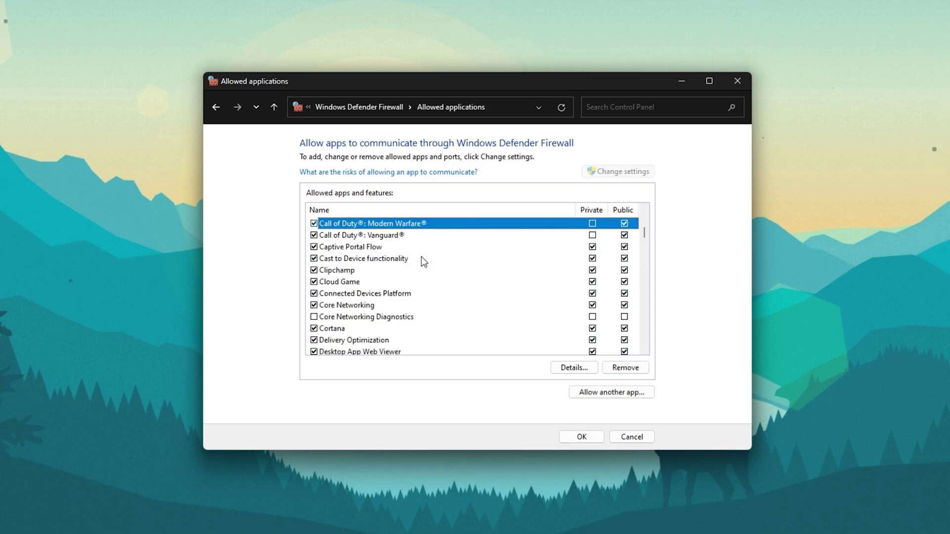
pyautogui.click(378, 236)
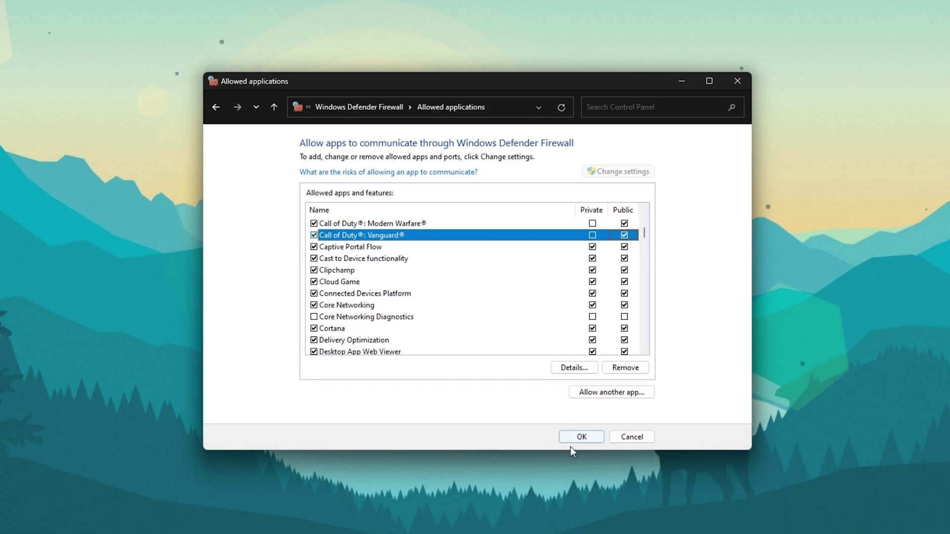
pyautogui.click(586, 440)
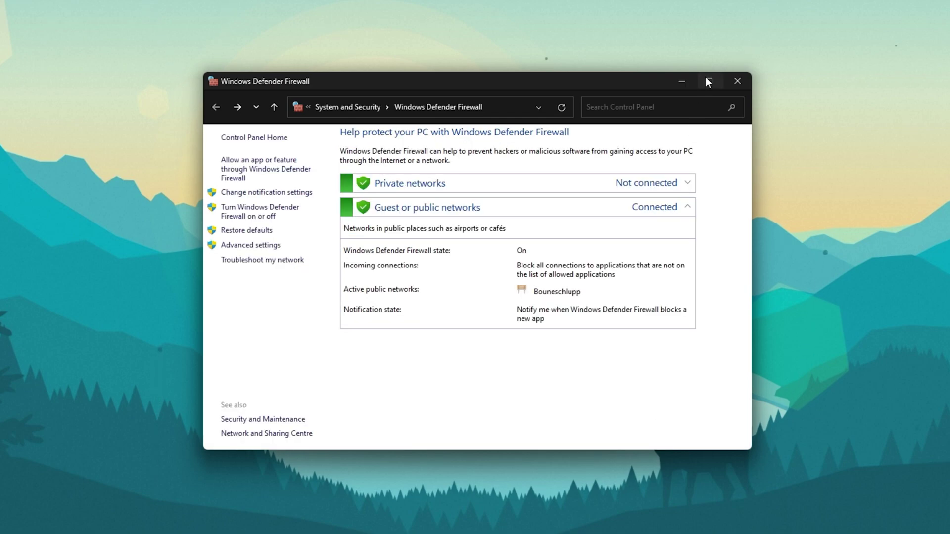
pyautogui.click(737, 82)
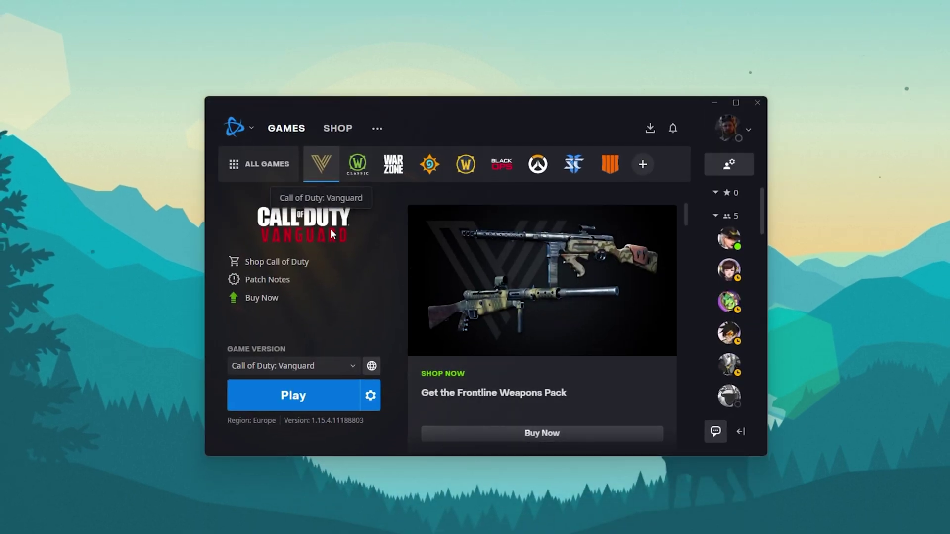
# - Run Scan and Repair on Call of Duty: Vanguard from its gear menu in Battle.net
pyautogui.click(371, 395)
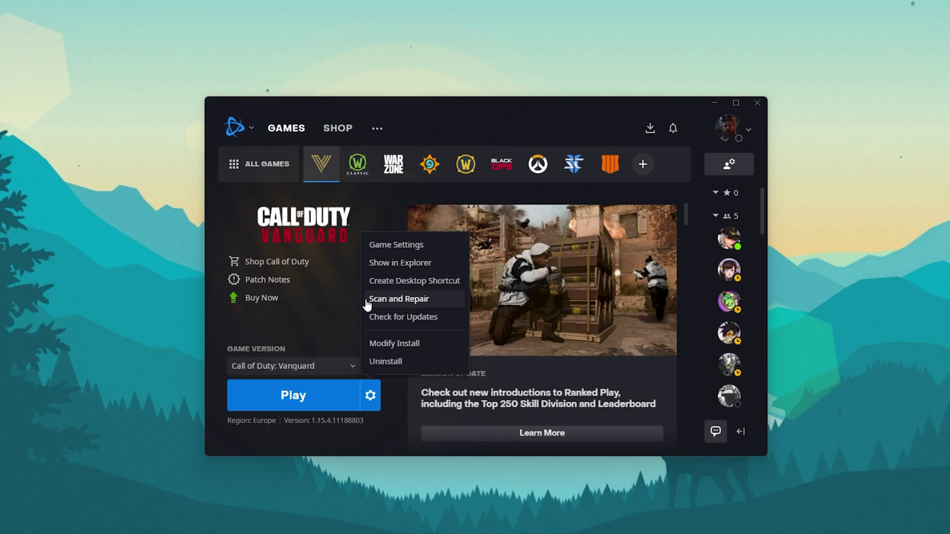
pyautogui.click(322, 302)
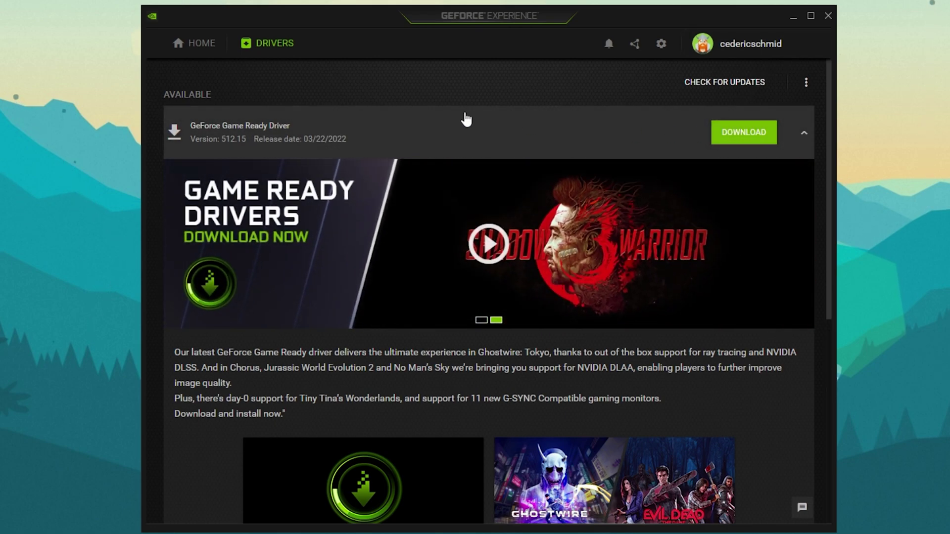
# - Open the Call of Duty: Vanguard details page from the GeForce Experience HOME library and scroll its settings
pyautogui.click(197, 47)
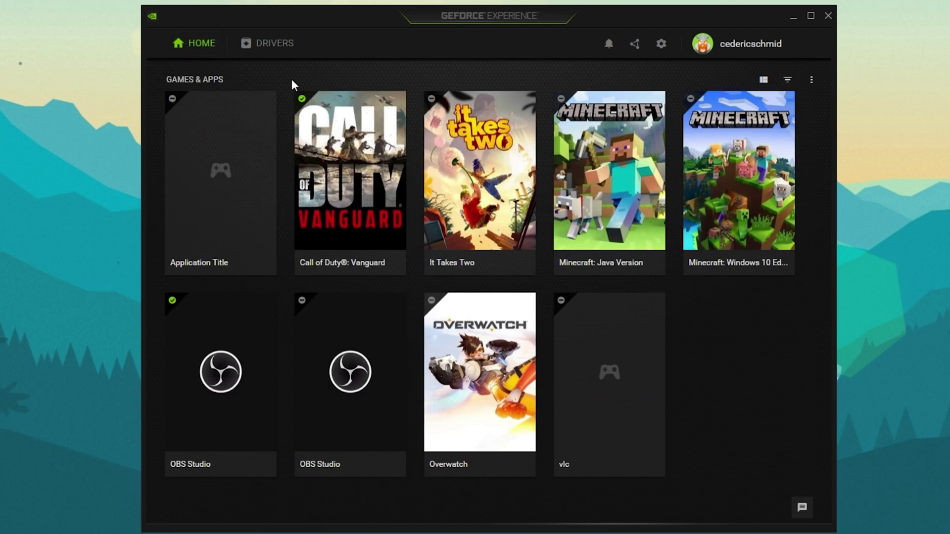
pyautogui.click(350, 192)
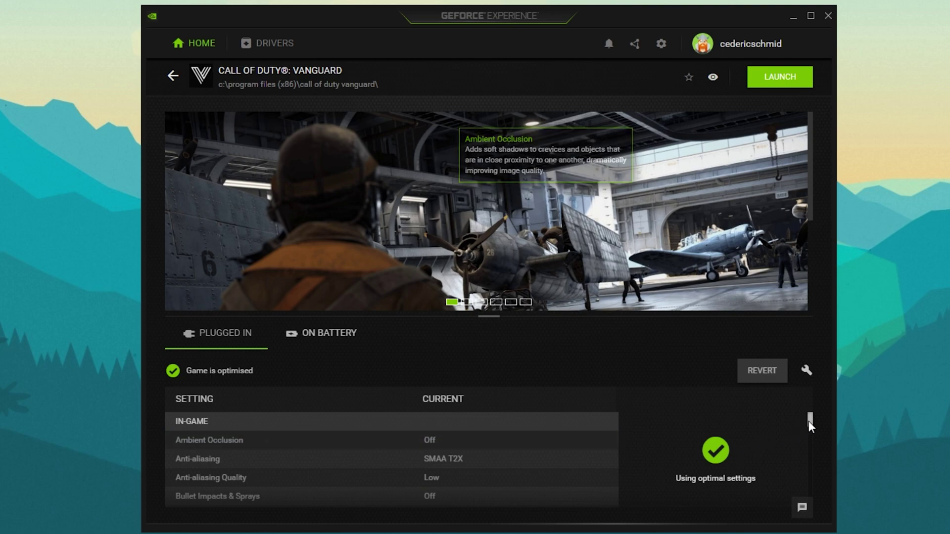
pyautogui.moveTo(808, 420)
pyautogui.mouseDown()
pyautogui.moveTo(822, 492)
pyautogui.moveTo(812, 407)
pyautogui.mouseUp()
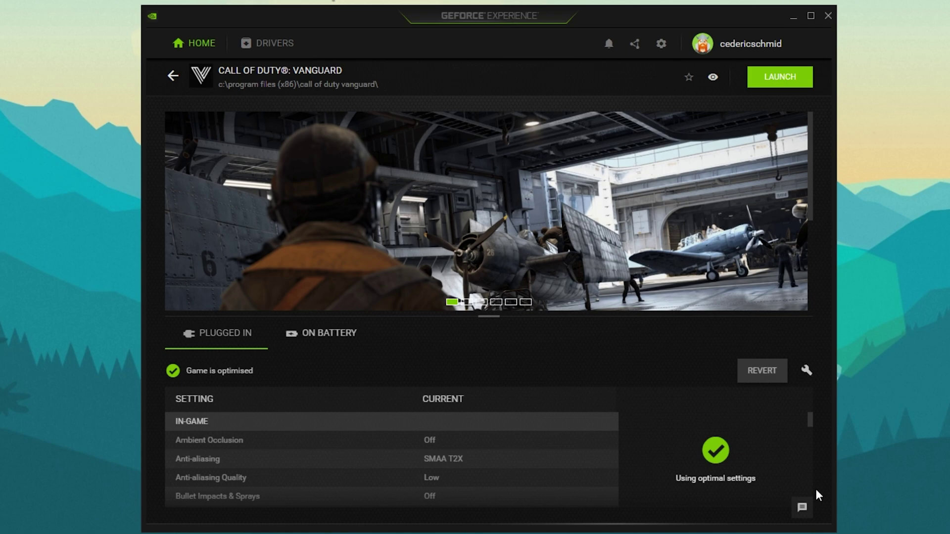
# - Check the Display mode and Resolution lists in Vanguard's custom settings, then cancel without changes
pyautogui.click(809, 371)
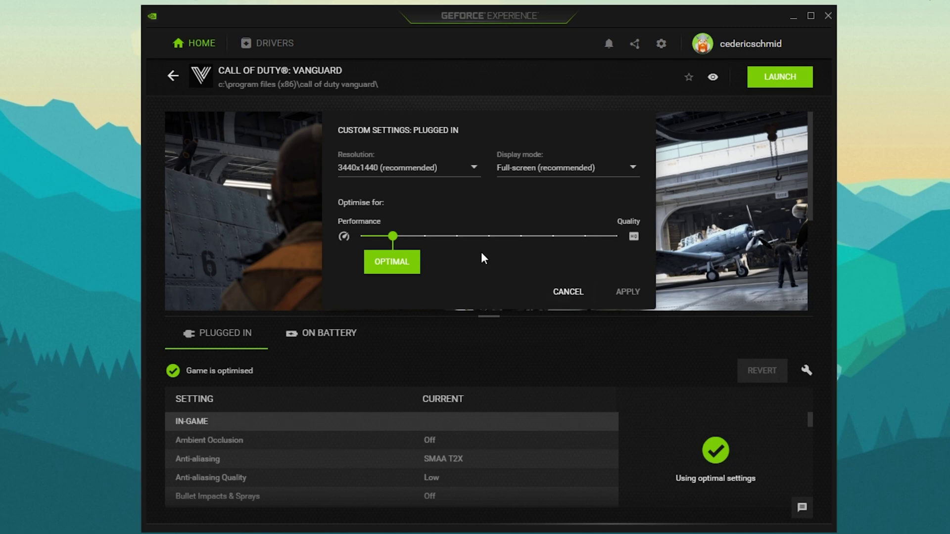
pyautogui.click(511, 172)
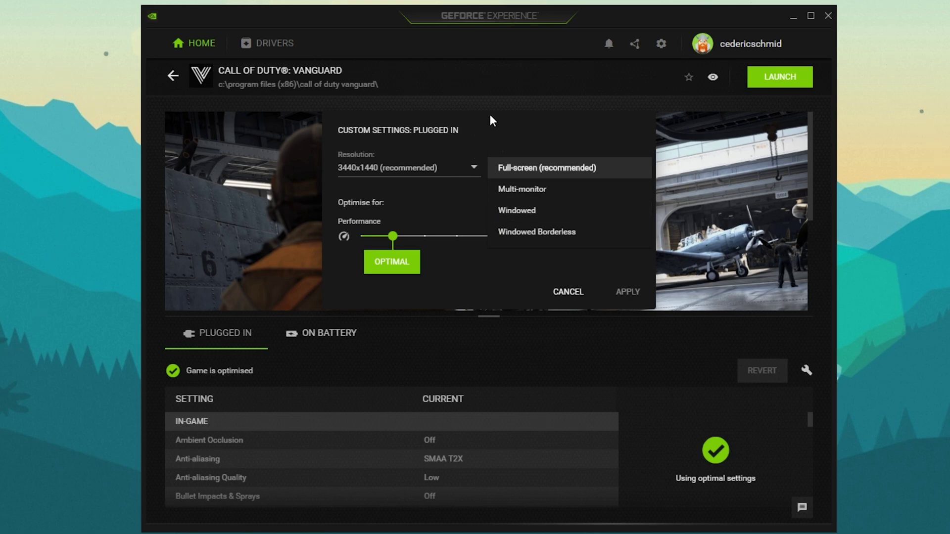
pyautogui.click(446, 168)
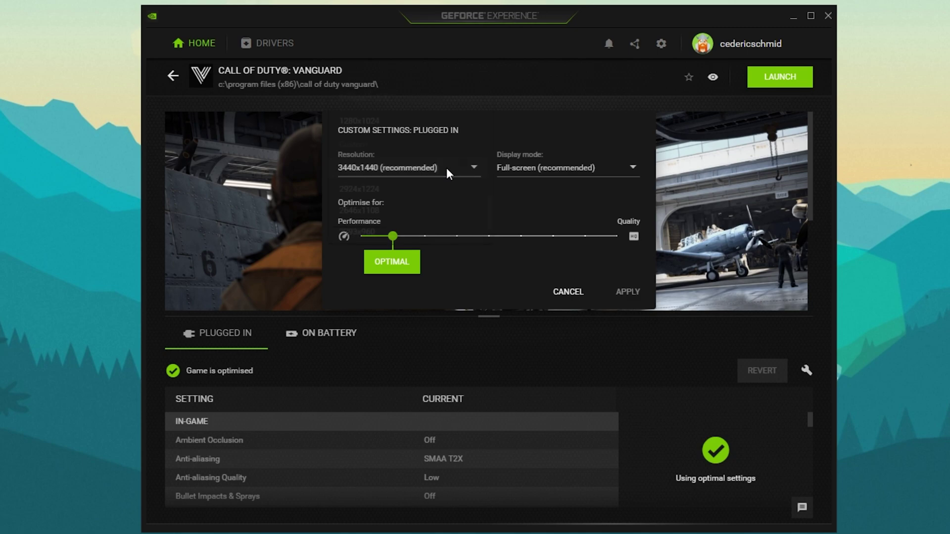
pyautogui.click(446, 167)
pyautogui.click(564, 293)
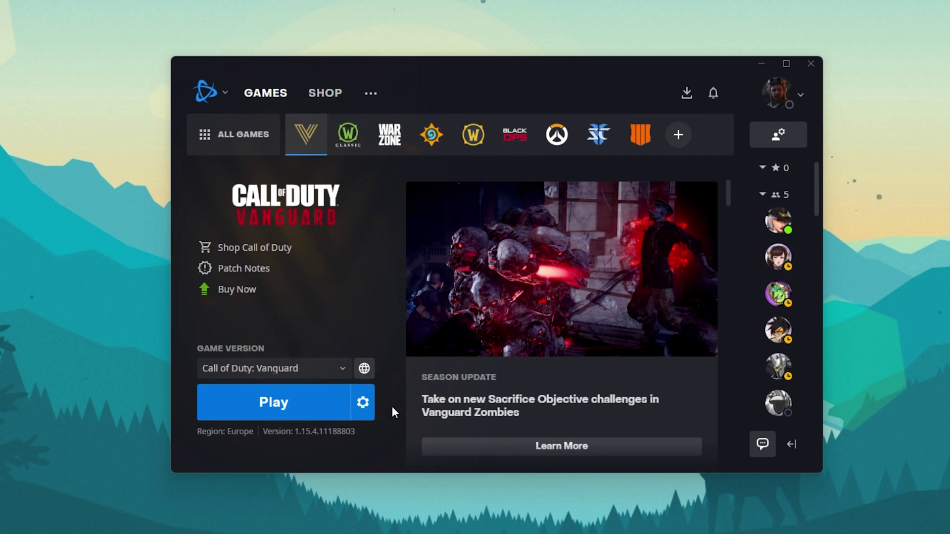
# - Use Show in Explorer from Vanguard's gear menu to open its install location
pyautogui.click(363, 403)
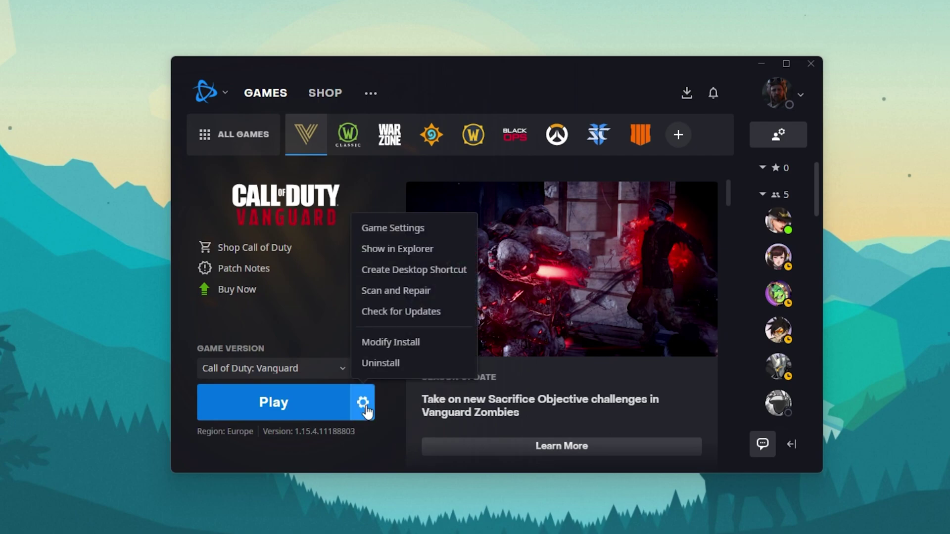
pyautogui.click(382, 252)
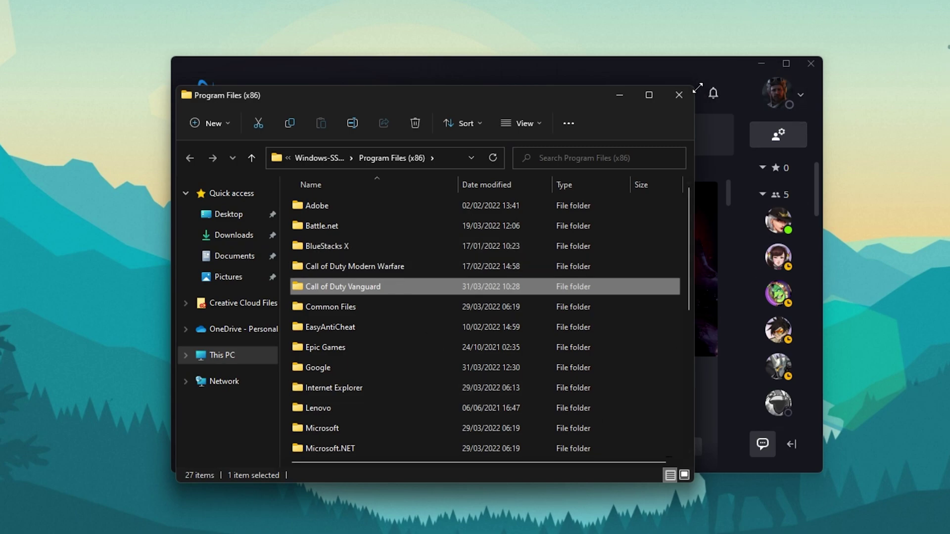
# - Enlarge the Explorer window and open the Call of Duty Vanguard folder
pyautogui.moveTo(696, 88); pyautogui.dragTo(884, 26)
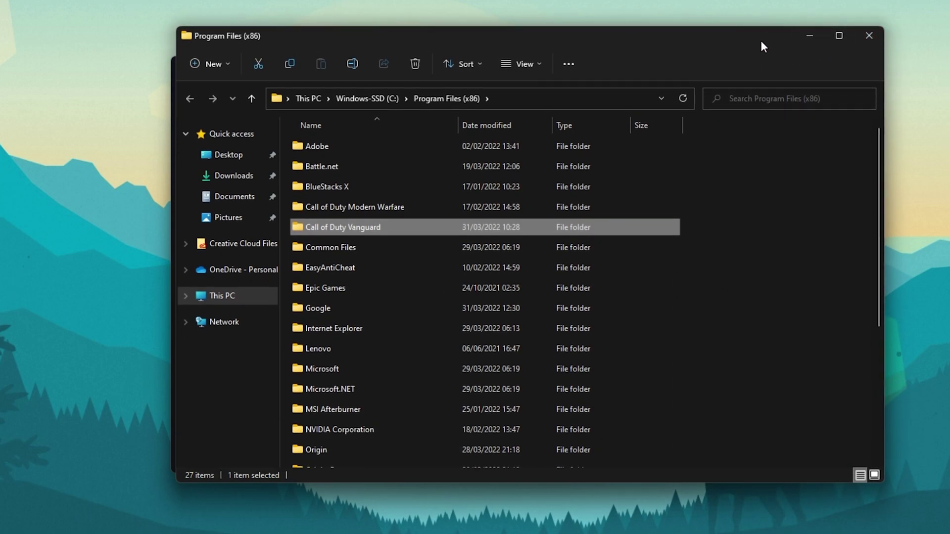
pyautogui.moveTo(760, 40); pyautogui.dragTo(752, 41)
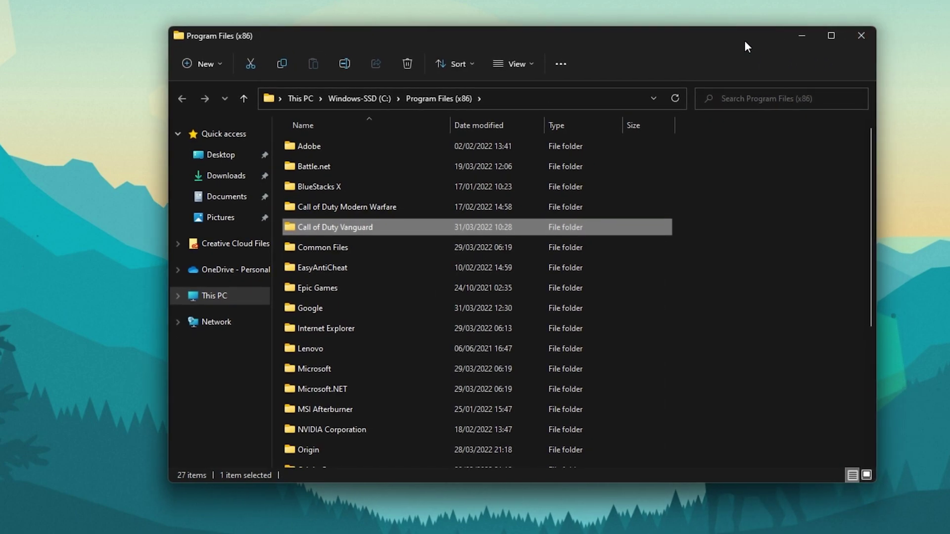
pyautogui.doubleClick(407, 226)
pyautogui.scroll(-5, 411, 249)
pyautogui.scroll(5, 398, 267)
pyautogui.scroll(-8, 373, 334)
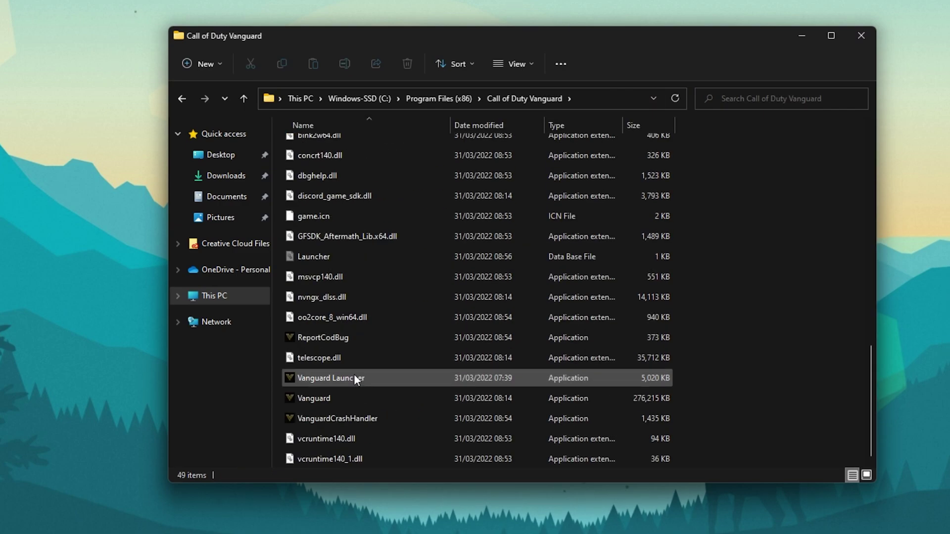
# - Disable full-screen optimisations on the Vanguard application's Compatibility tab, apply, and confirm with OK
pyautogui.rightClick(361, 395)
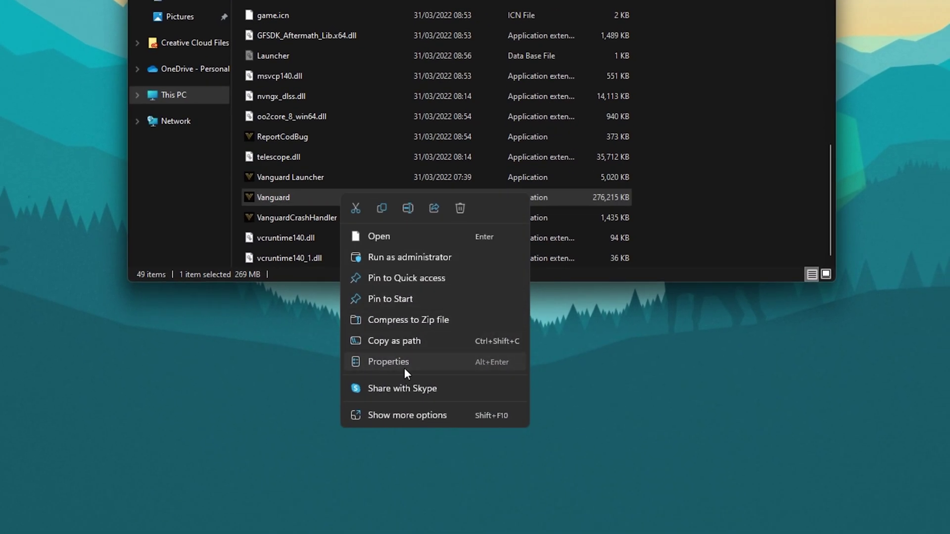
pyautogui.click(404, 367)
pyautogui.moveTo(441, 212); pyautogui.dragTo(673, 14)
pyautogui.click(681, 45)
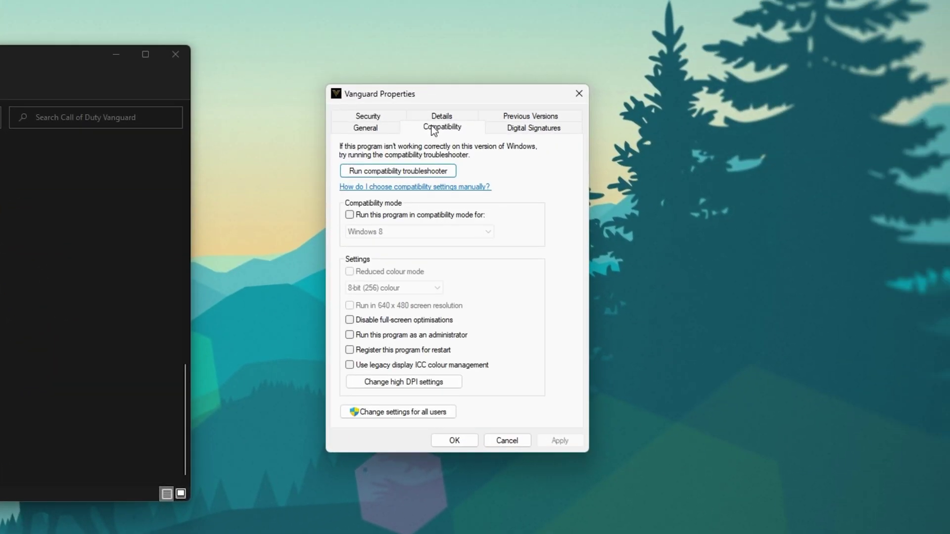
pyautogui.click(350, 321)
pyautogui.click(559, 438)
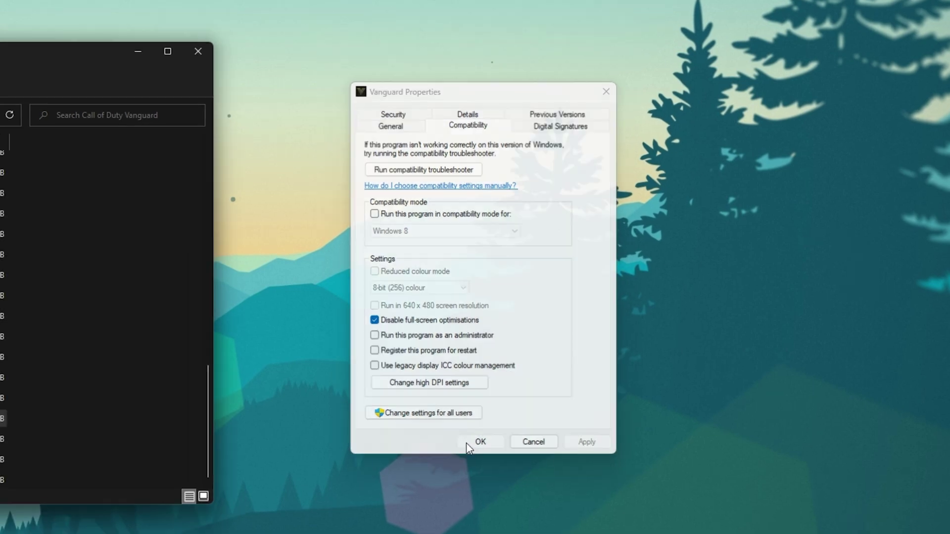
pyautogui.click(454, 440)
# - Close Explorer and Battle.net, then open Display settings from the desktop
pyautogui.click(175, 54)
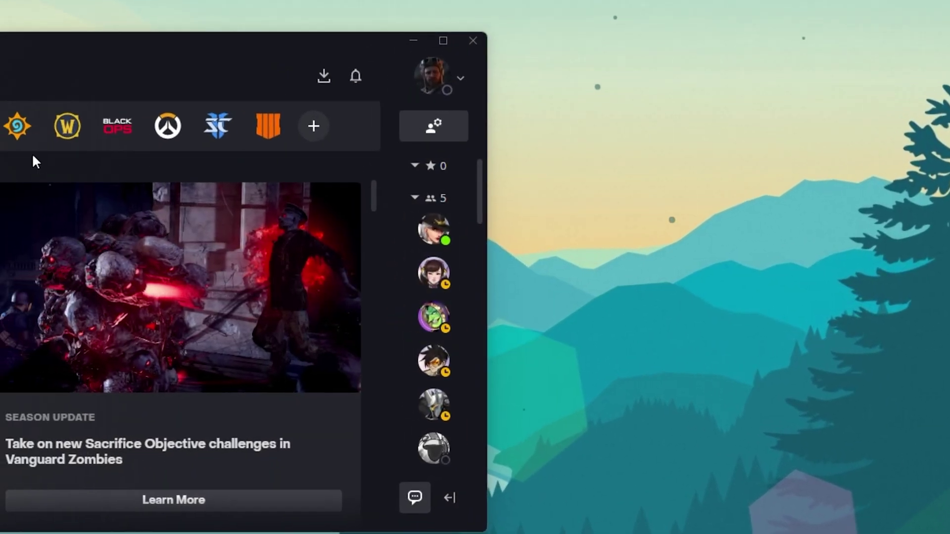
pyautogui.click(477, 40)
pyautogui.rightClick(354, 142)
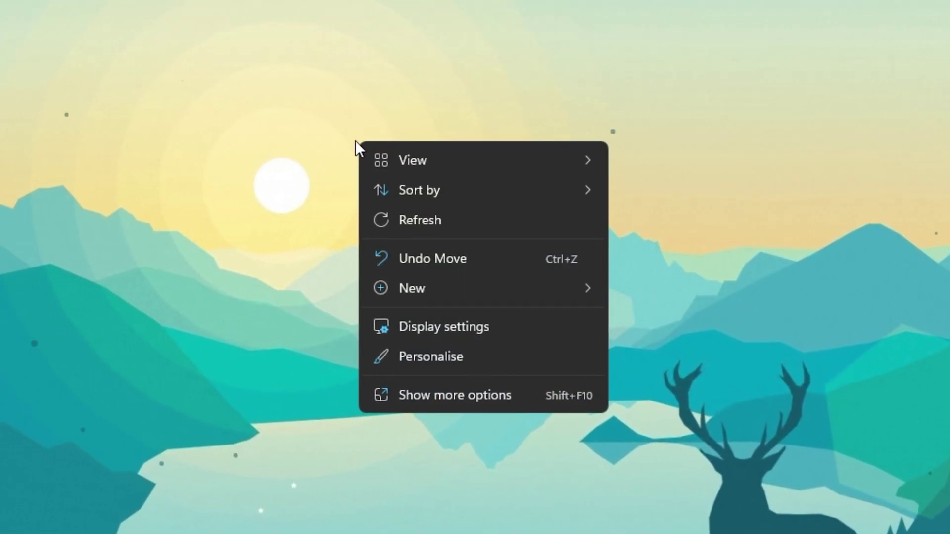
pyautogui.click(525, 324)
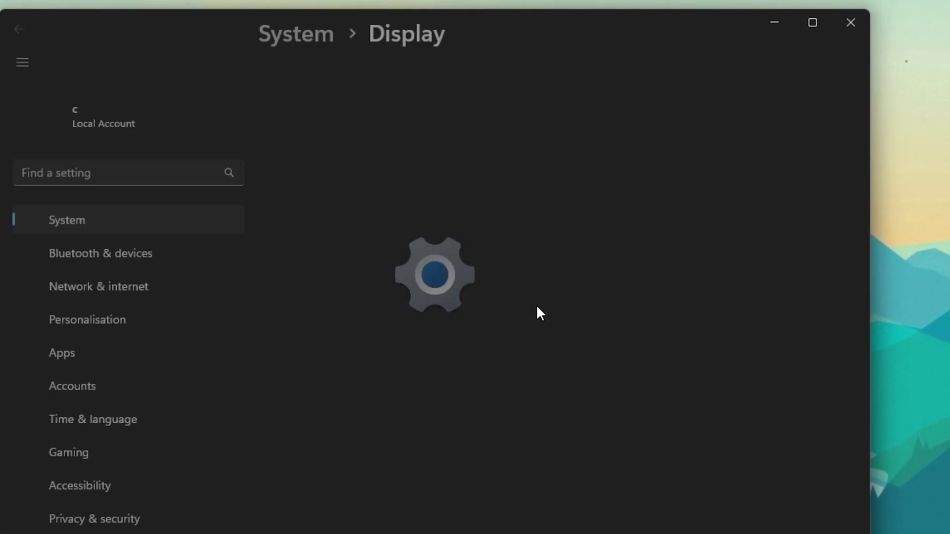
# - Keep the scale at 100% and the resolution at 3440 × 1440
pyautogui.scroll(-5, 791, 193)
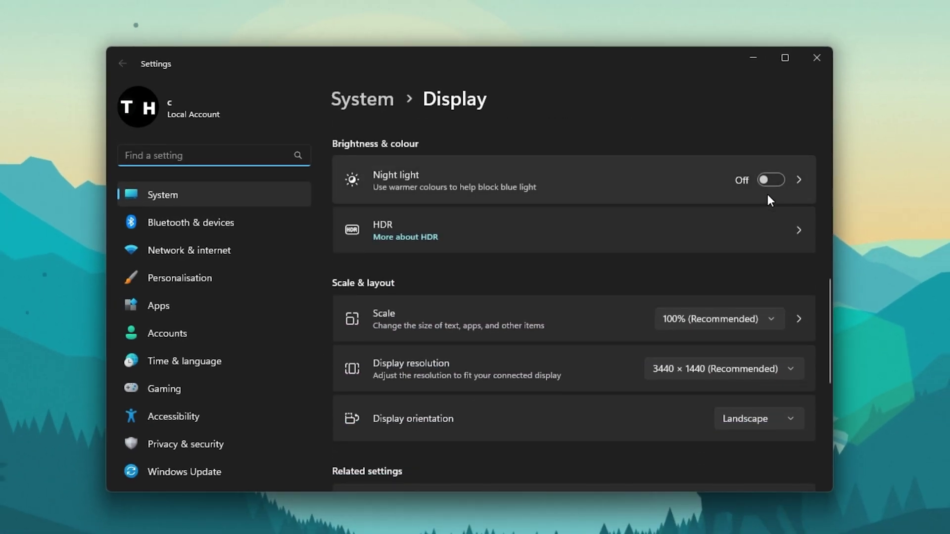
pyautogui.scroll(3, 767, 194)
pyautogui.scroll(-5, 767, 214)
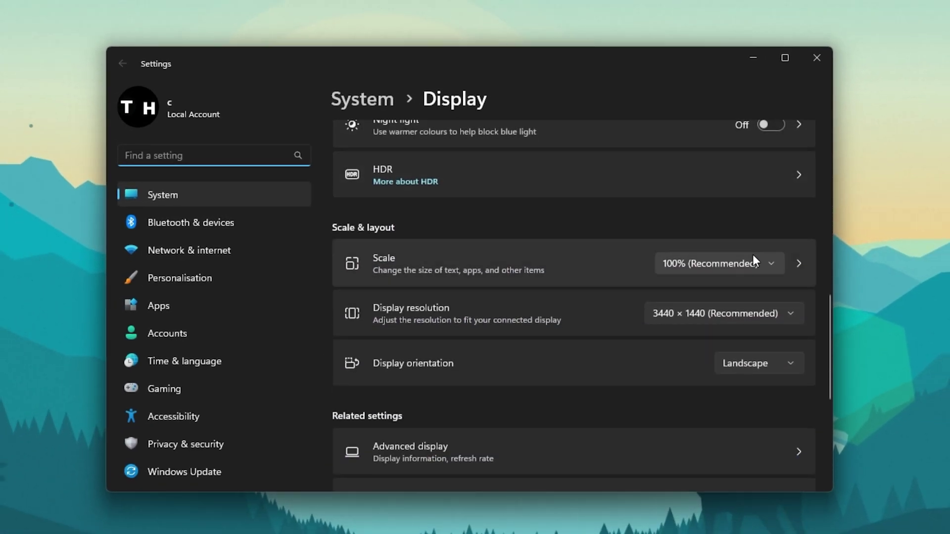
pyautogui.click(751, 255)
pyautogui.click(752, 258)
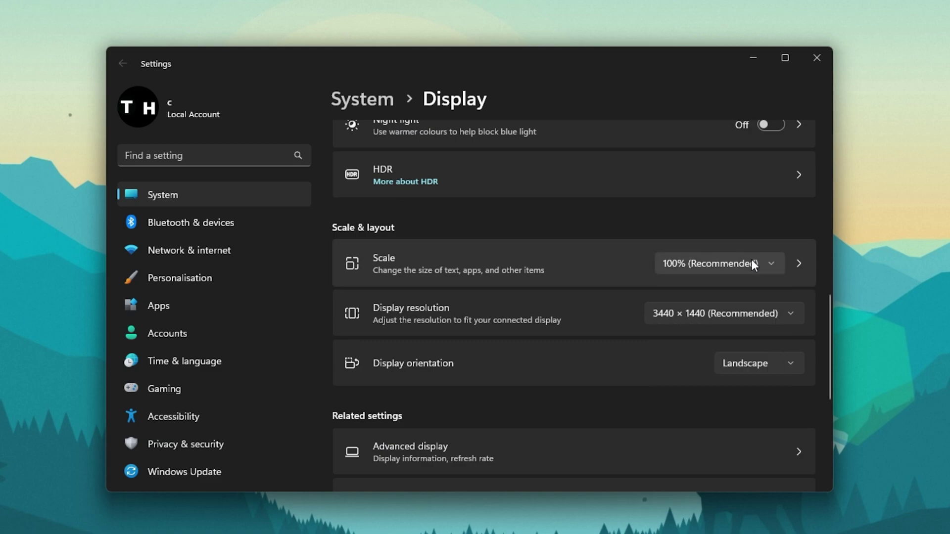
pyautogui.click(781, 313)
pyautogui.click(735, 159)
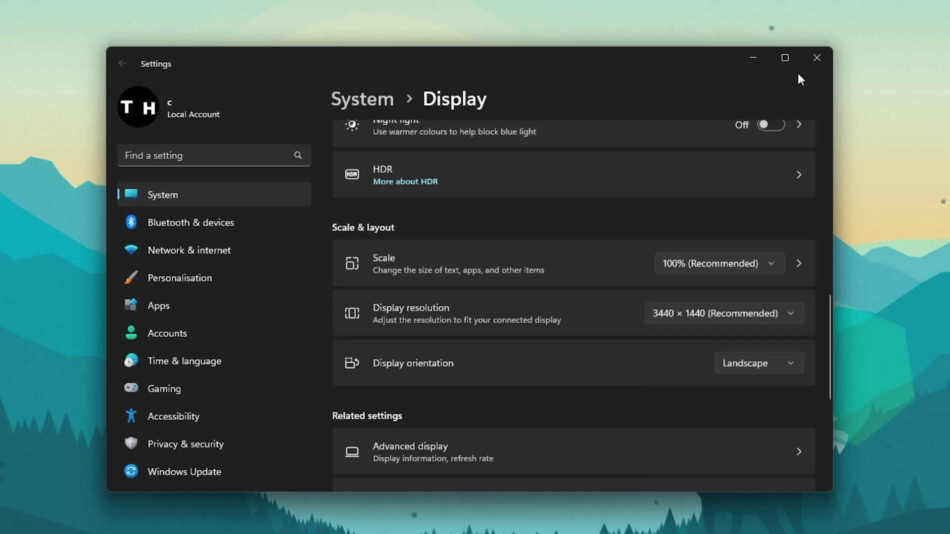